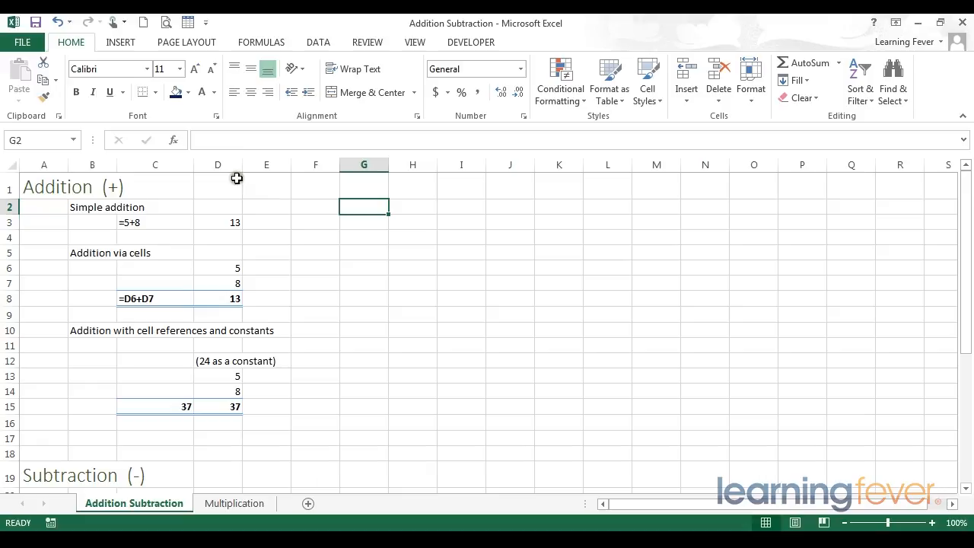
{"action": "left_click", "coordinate": [217, 140]}
{"action": "type", "text": "90"}
{"action": "key", "text": "BackSpace"}
{"action": "key", "text": "BackSpace"}
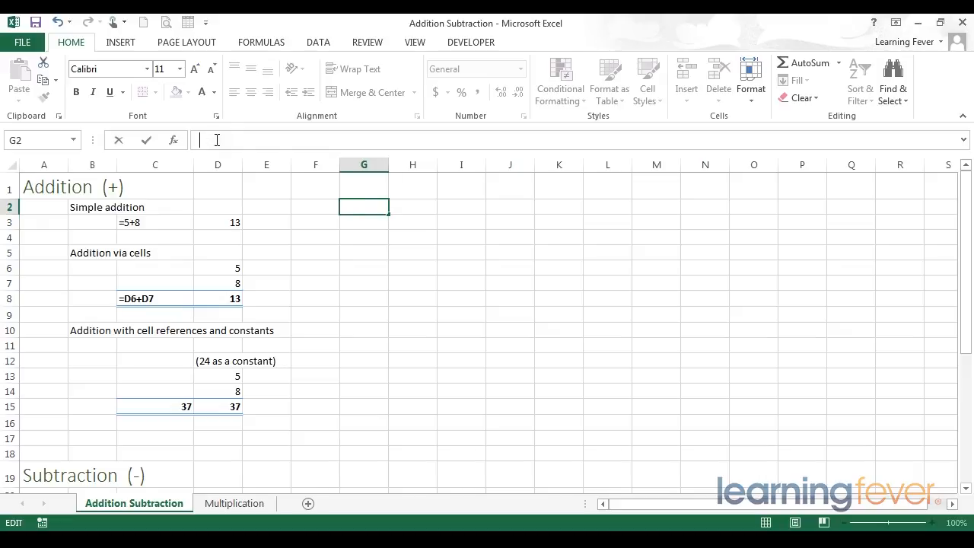
{"action": "type", "text": "hello"}
{"action": "key", "text": "BackSpace"}
{"action": "key", "text": "BackSpace"}
{"action": "key", "text": "BackSpace"}
{"action": "key", "text": "BackSpace"}
Step: Enter the formula =5+3 in cell G2
{"action": "type", "text": "="}
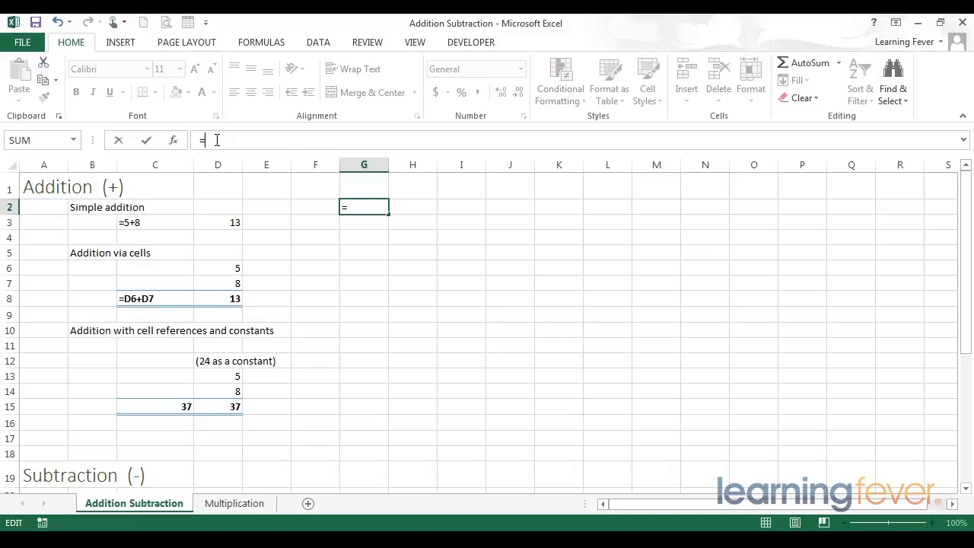
{"action": "type", "text": "5+3"}
{"action": "key", "text": "Return"}
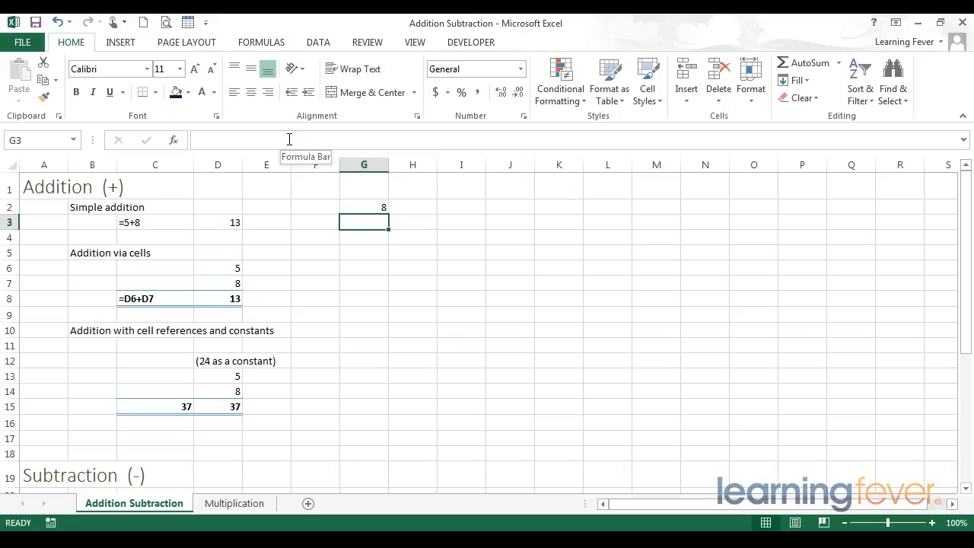
Step: Examine the formula stored behind the result in cell G2, leaving it as it is
{"action": "key", "text": "Up"}
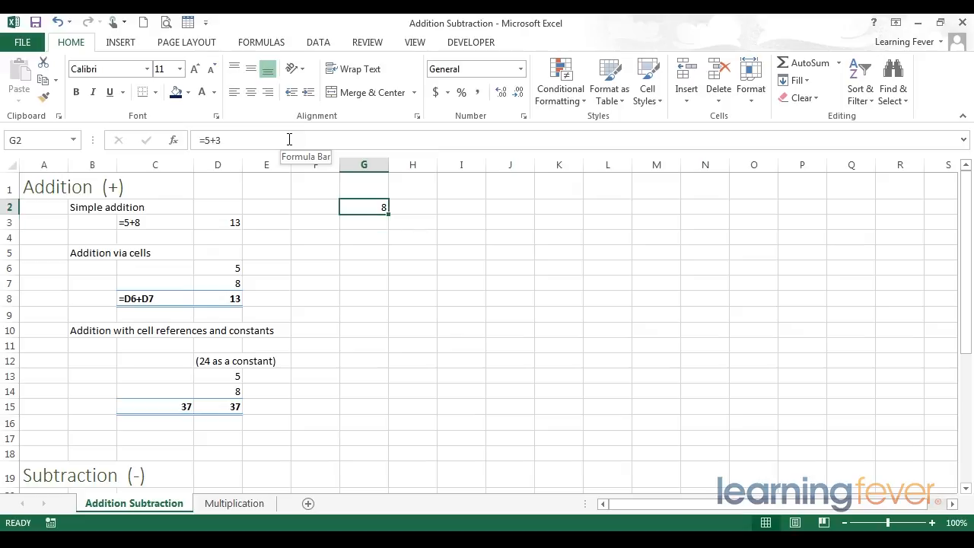
{"action": "left_click_drag", "start_coordinate": [290, 139], "coordinate": [158, 139]}
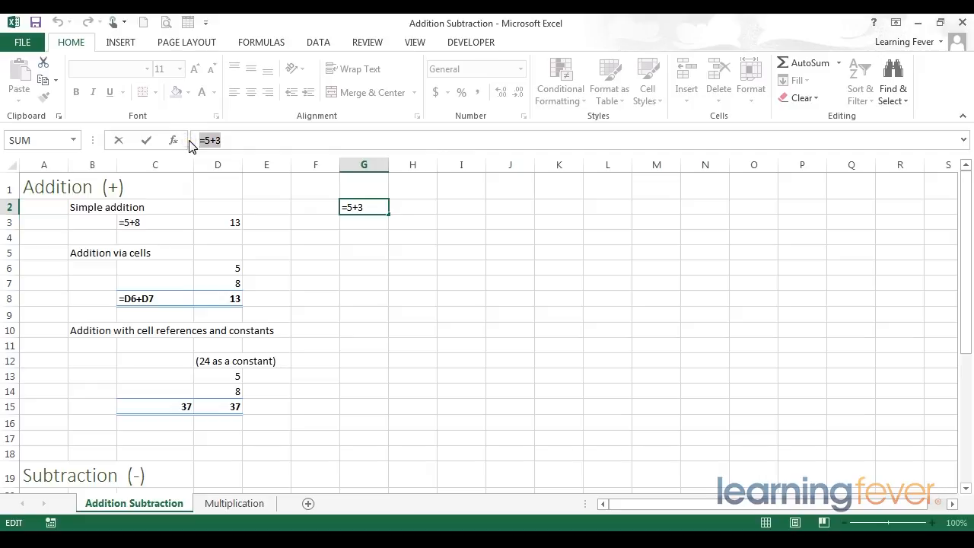
{"action": "key", "text": "Return"}
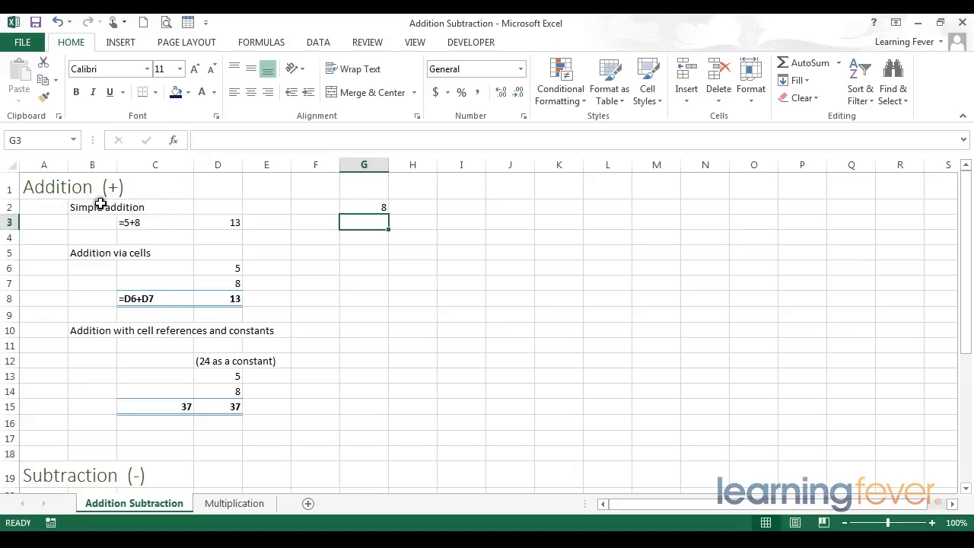
Step: Inspect how the formula label in cell C3 under Simple addition is stored as text
{"action": "left_click", "coordinate": [143, 222]}
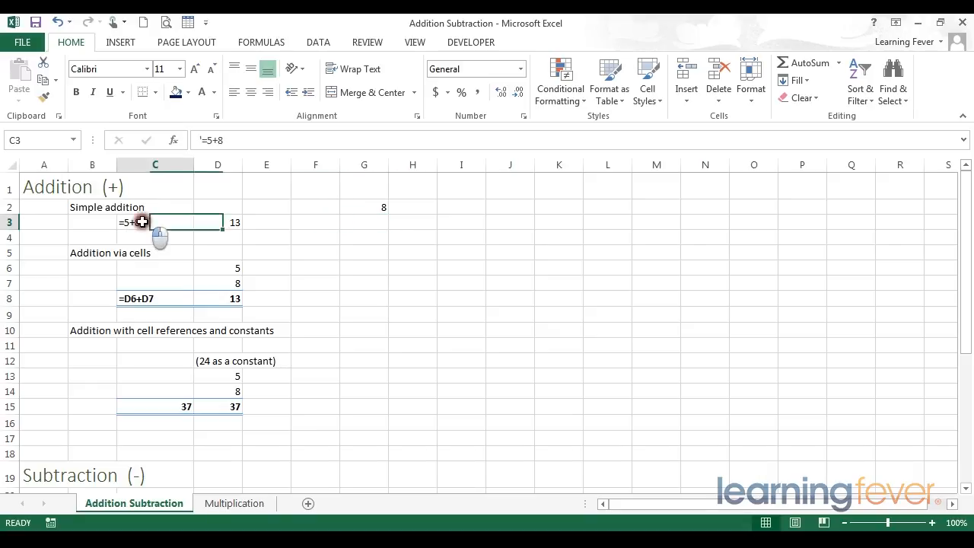
{"action": "left_click", "coordinate": [196, 140]}
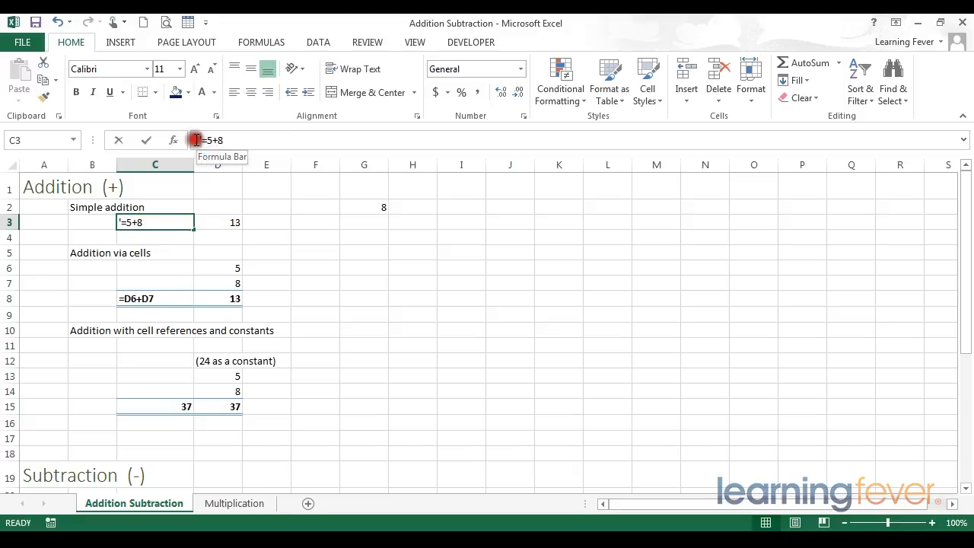
{"action": "left_click", "coordinate": [246, 139]}
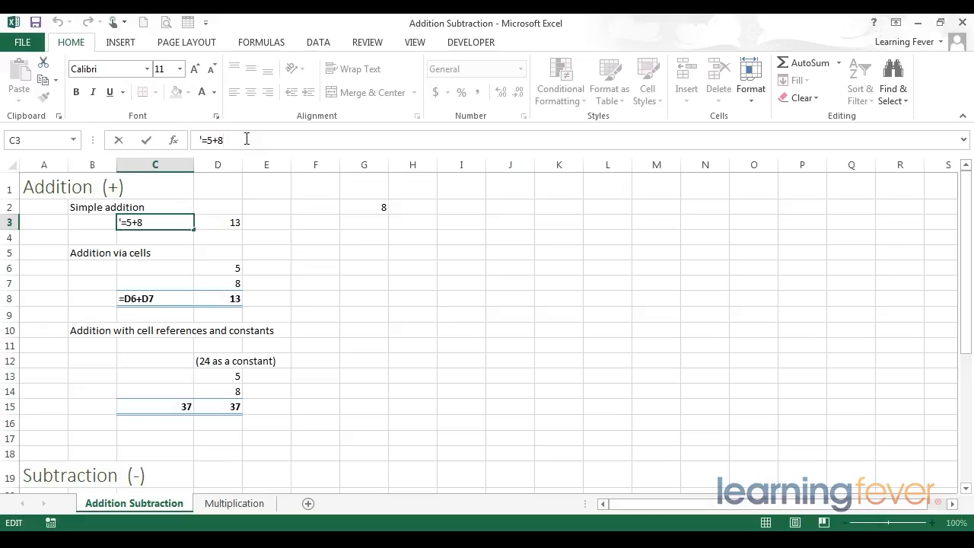
{"action": "left_click", "coordinate": [185, 223]}
{"action": "key", "text": "Return"}
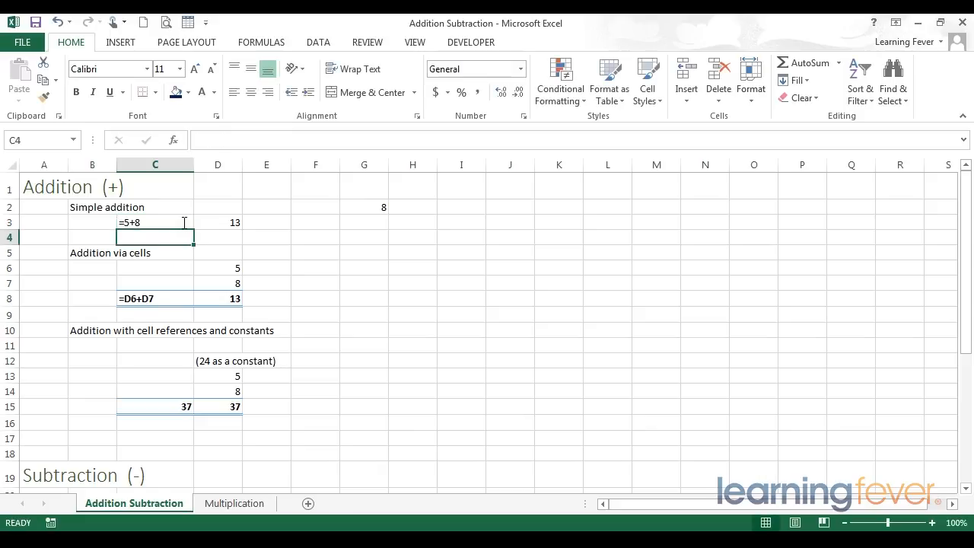
Step: Examine the constants in the simple addition formula behind the result in cell D3
{"action": "left_click", "coordinate": [185, 223]}
{"action": "key", "text": "Right"}
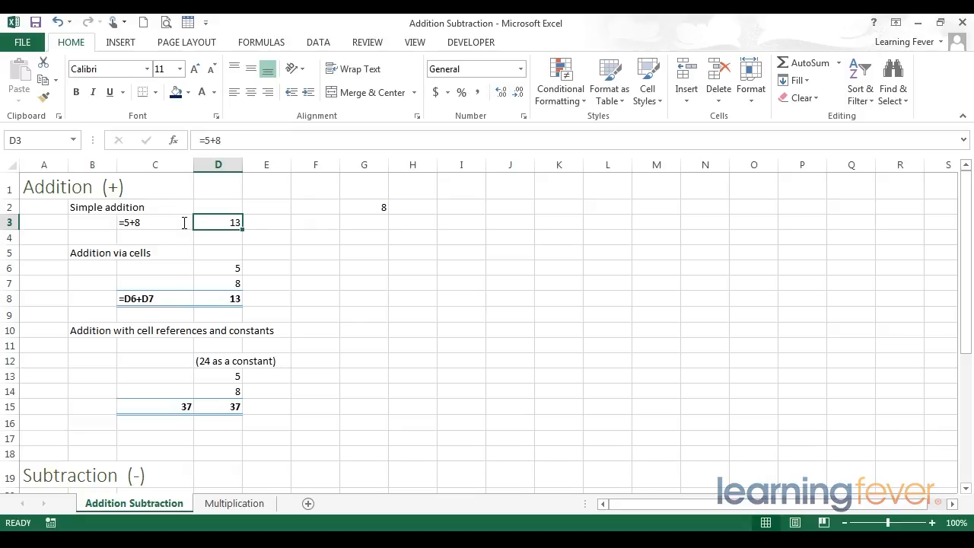
{"action": "left_click", "coordinate": [240, 136]}
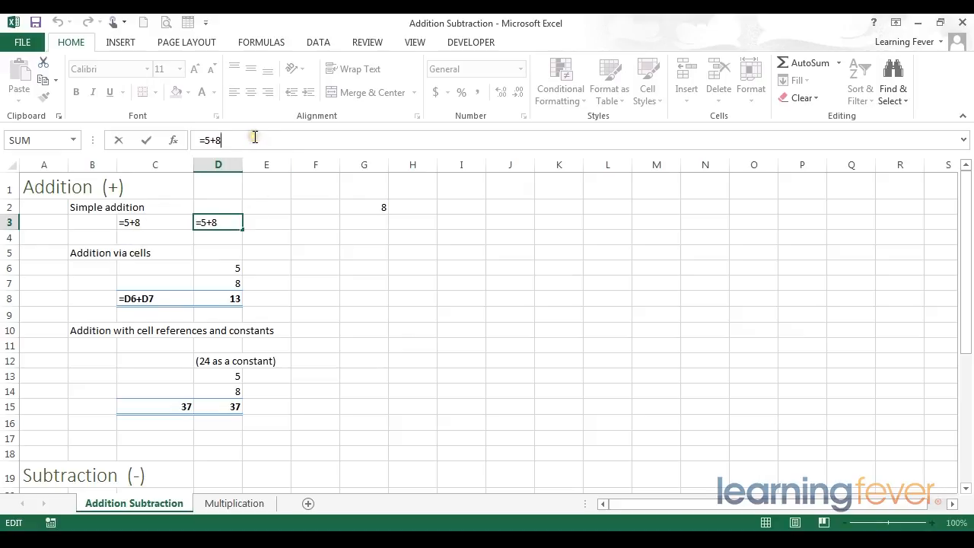
{"action": "key", "text": "Return"}
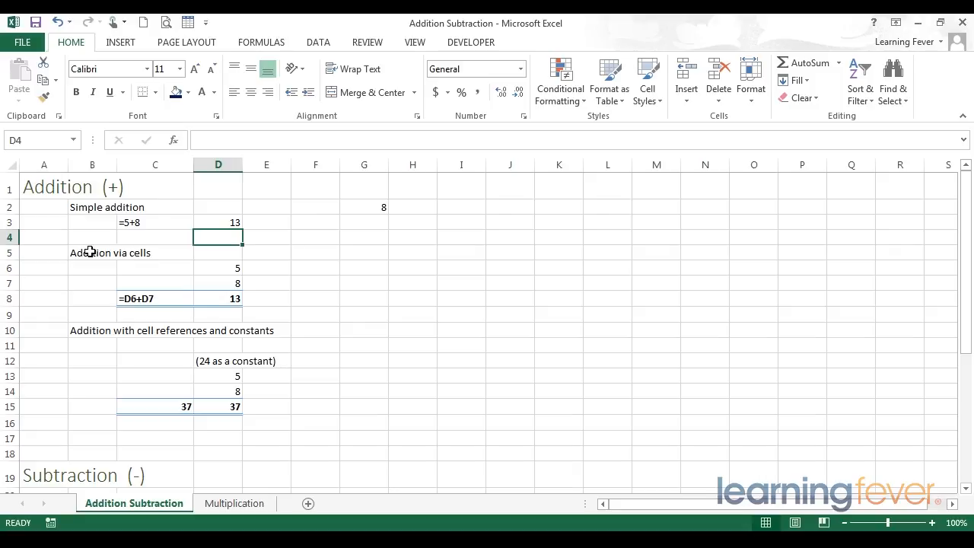
{"action": "left_click", "coordinate": [214, 221]}
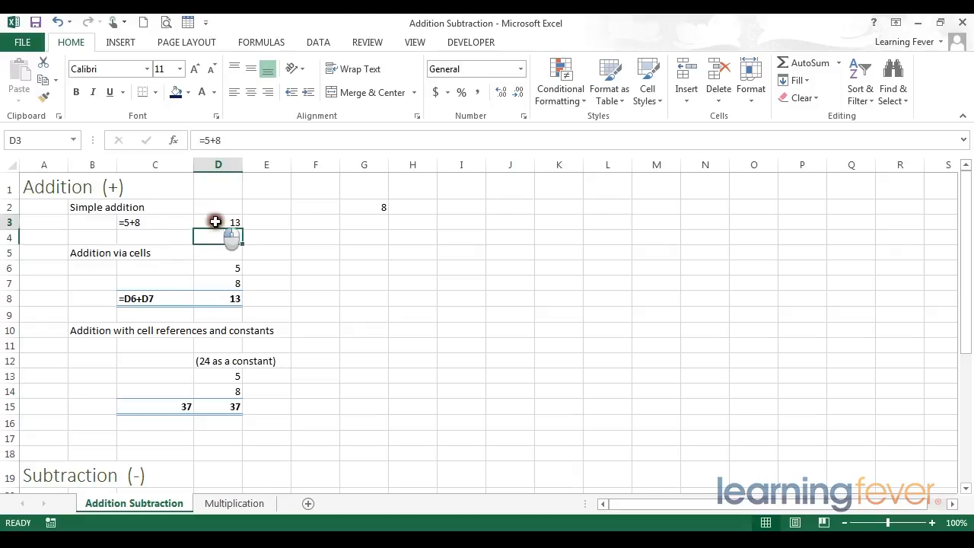
{"action": "left_click", "coordinate": [206, 140]}
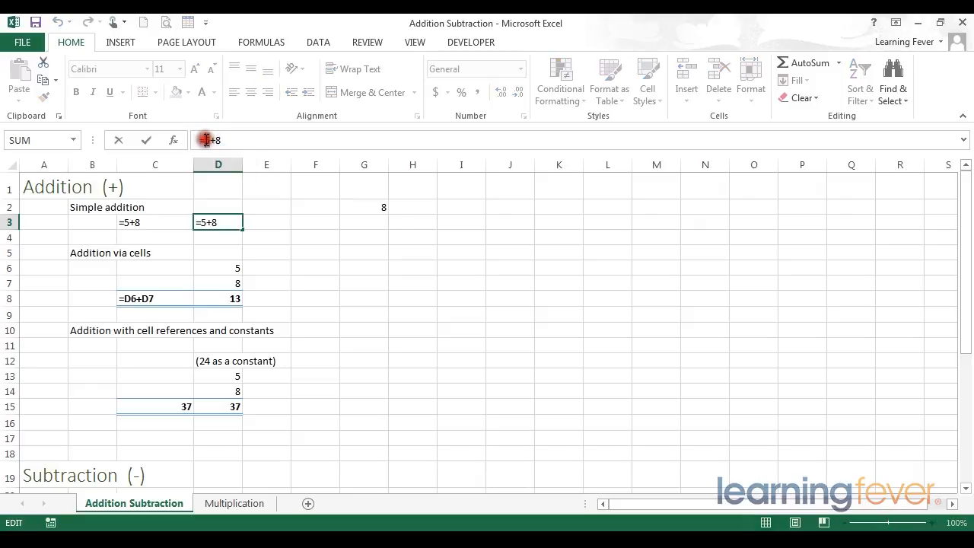
{"action": "left_click", "coordinate": [217, 141]}
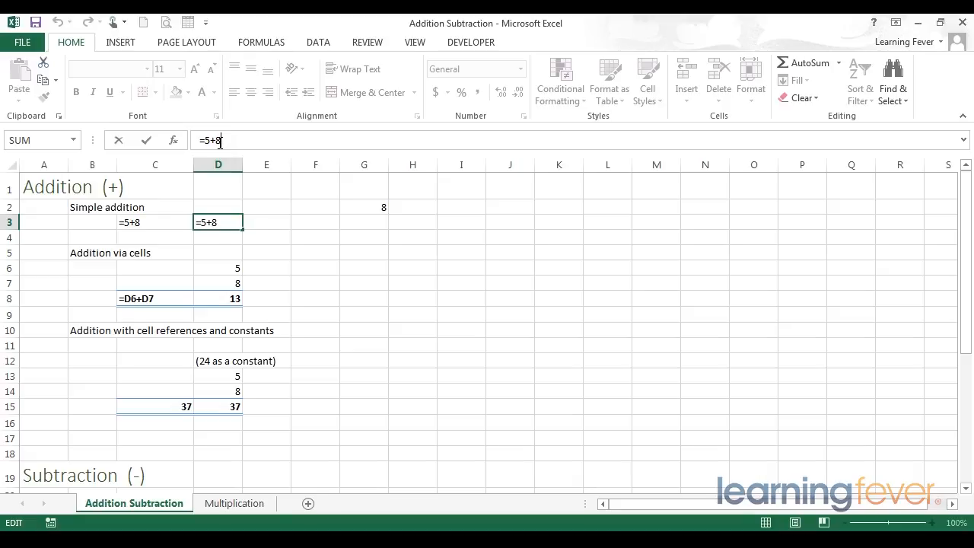
{"action": "key", "text": "Return"}
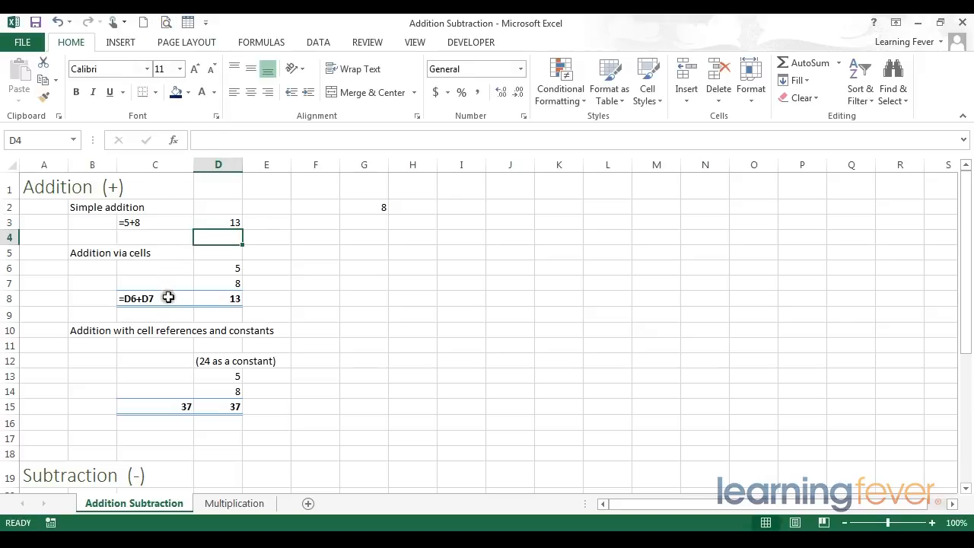
Step: Examine the Addition via cells formula in D8 and the cell references it adds
{"action": "left_click", "coordinate": [232, 297]}
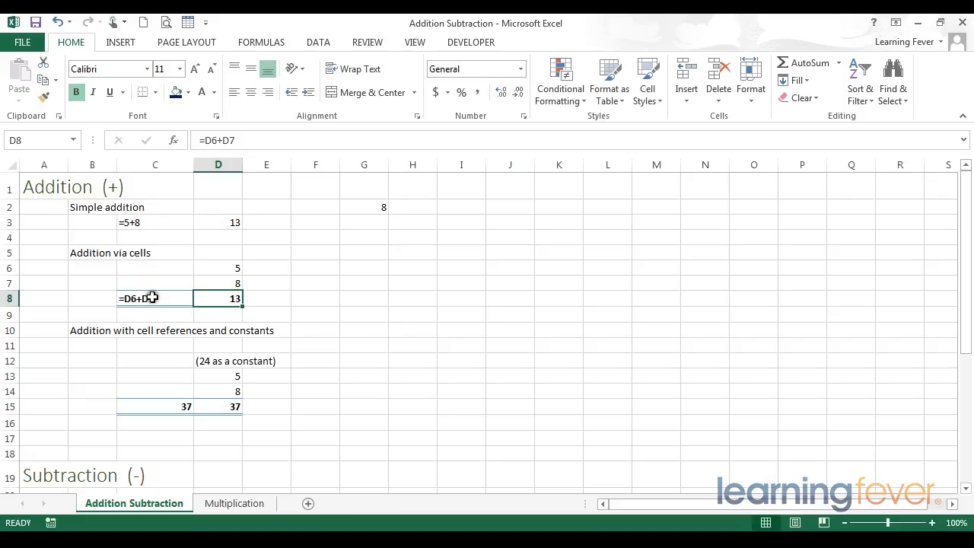
{"action": "left_click", "coordinate": [241, 141]}
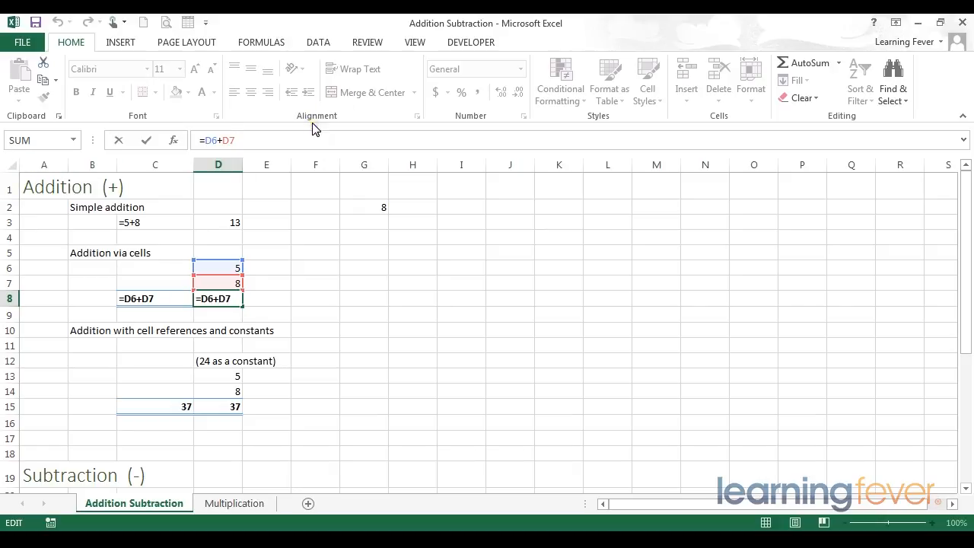
{"action": "left_click", "coordinate": [216, 141]}
{"action": "double_click", "coordinate": [209, 140]}
{"action": "double_click", "coordinate": [228, 140]}
{"action": "key", "text": "Return"}
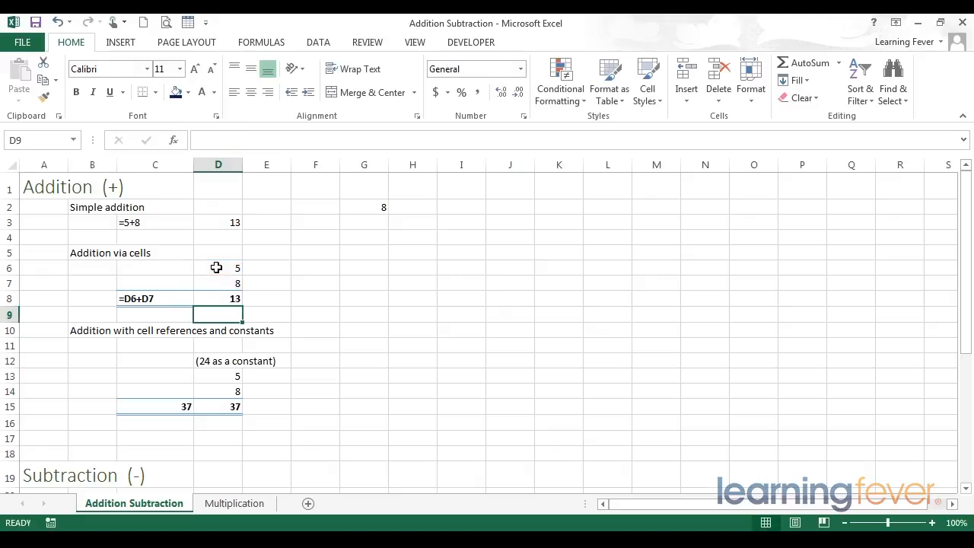
{"action": "key", "text": "Up"}
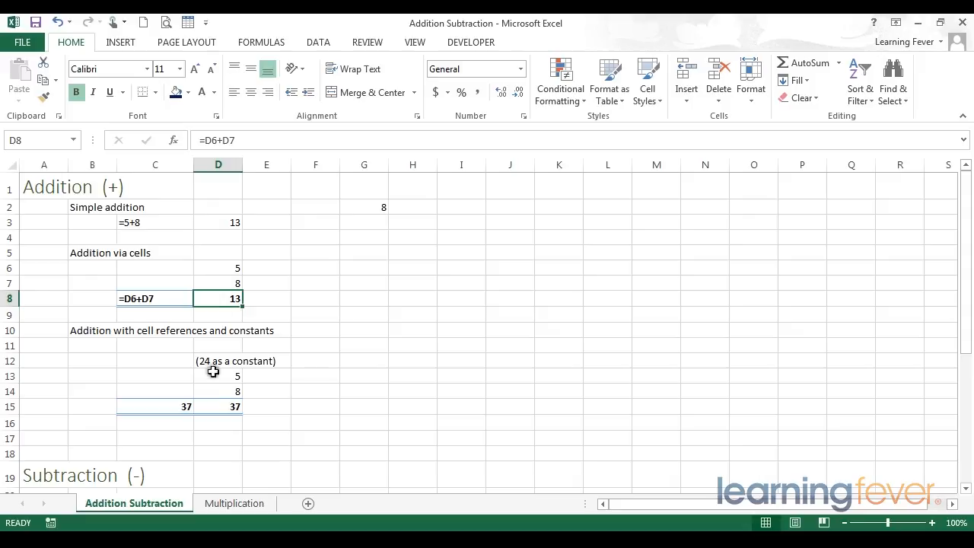
Step: Examine the cell references and the constant in the addition formula in cell D15
{"action": "left_click", "coordinate": [214, 406]}
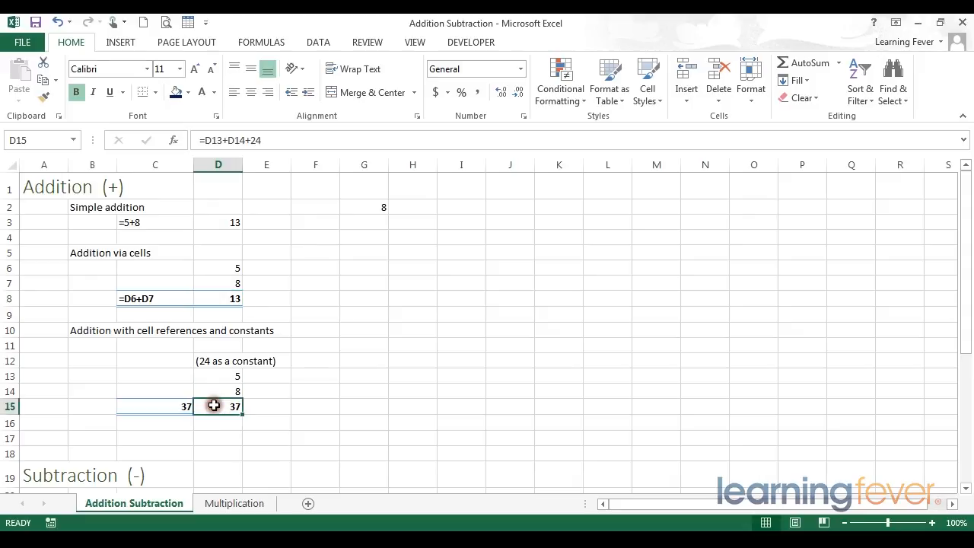
{"action": "left_click", "coordinate": [217, 141]}
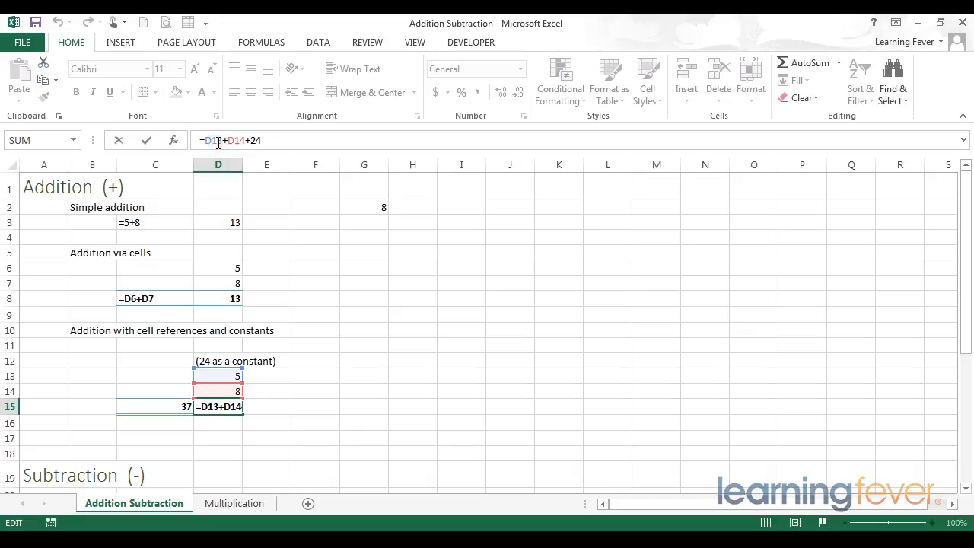
{"action": "left_click", "coordinate": [258, 140]}
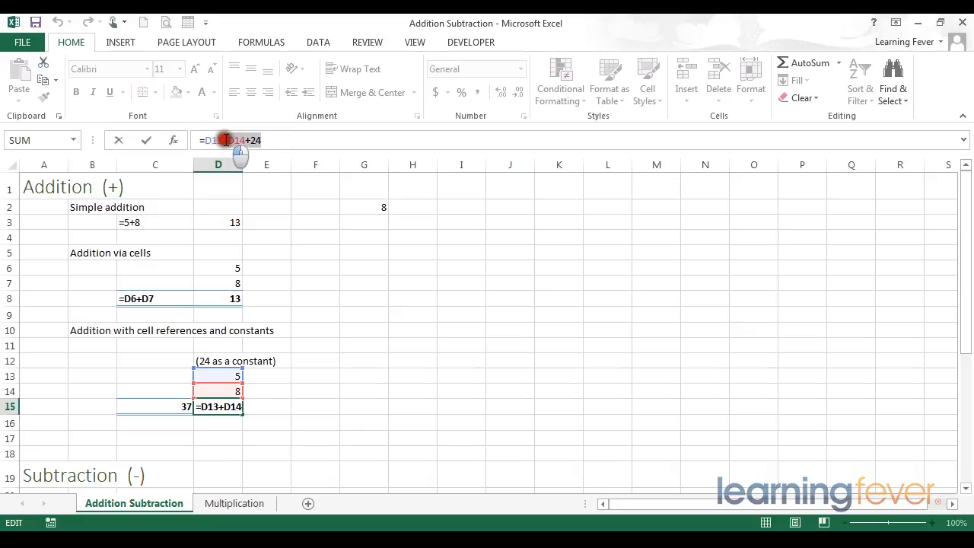
{"action": "left_click_drag", "start_coordinate": [259, 140], "coordinate": [246, 141]}
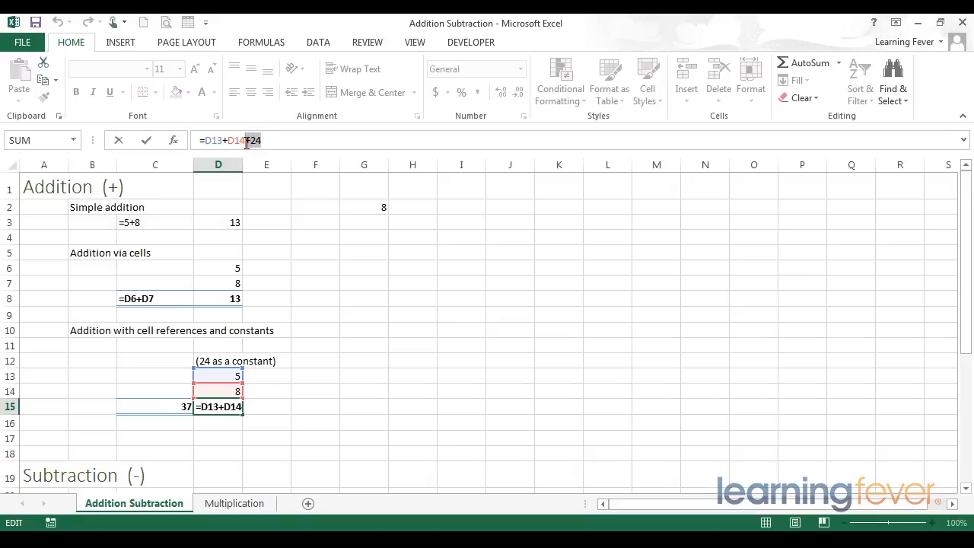
{"action": "key", "text": "Return"}
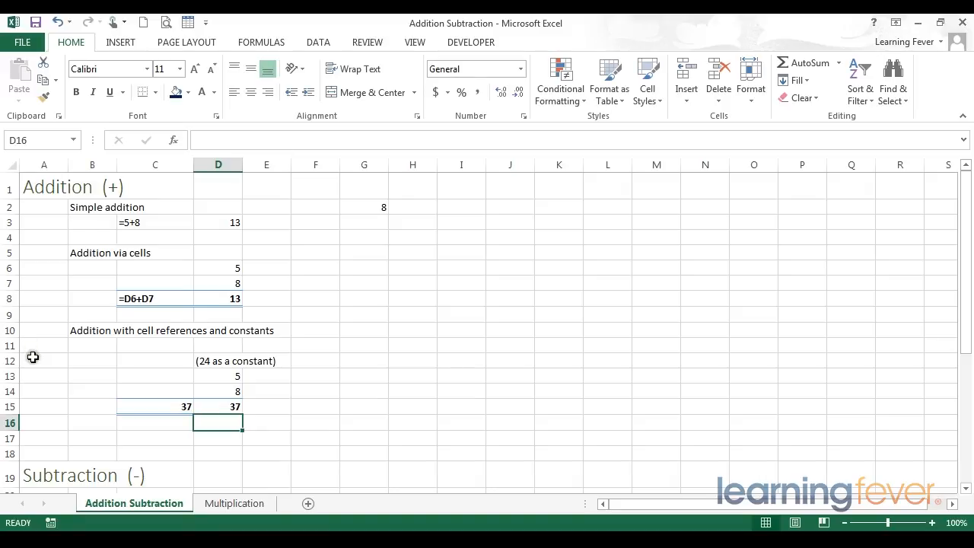
Step: Examine the simple subtraction formula in cell D22 of the Subtraction section
{"action": "scroll", "coordinate": [24, 357], "scroll_direction": "down", "scroll_amount": 1}
{"action": "scroll", "coordinate": [24, 357], "scroll_direction": "down", "scroll_amount": 5}
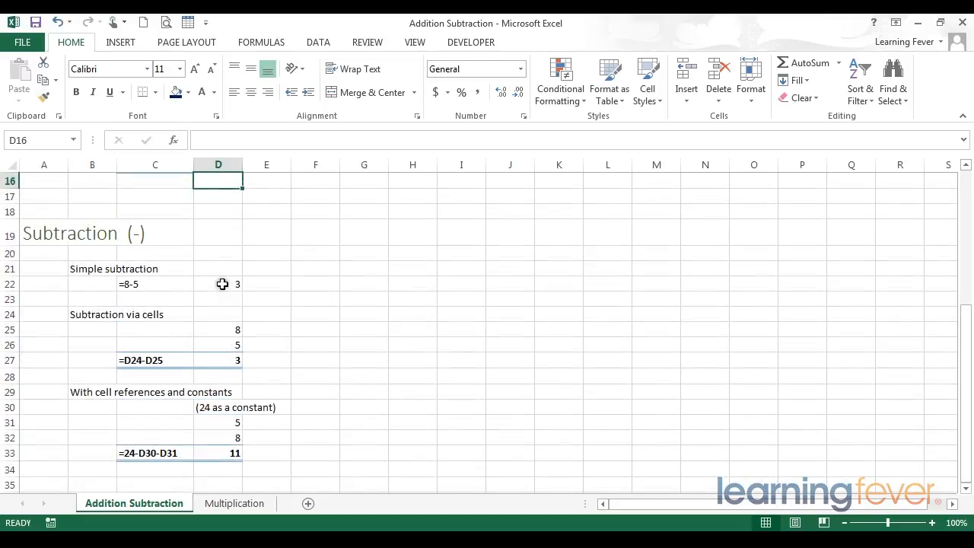
{"action": "left_click", "coordinate": [222, 284]}
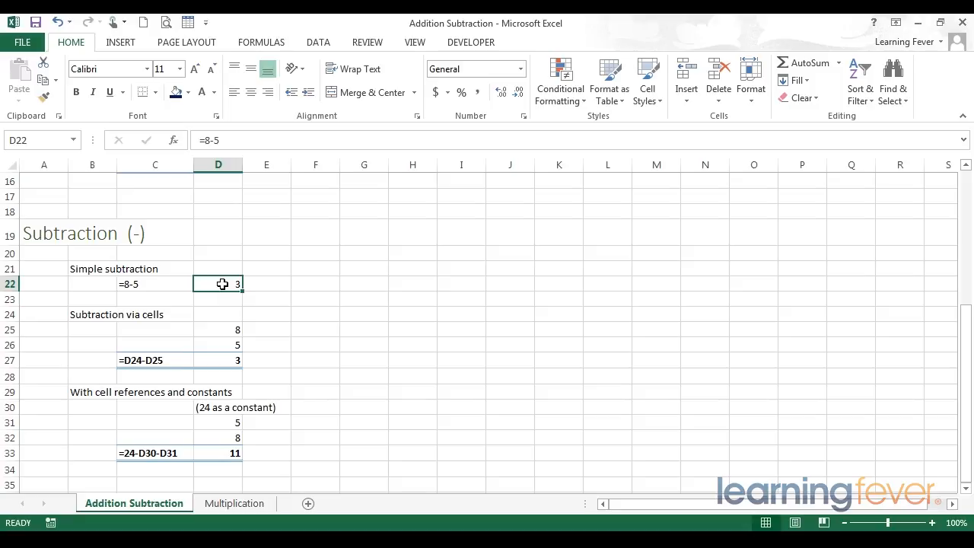
{"action": "left_click_drag", "start_coordinate": [222, 140], "coordinate": [192, 139]}
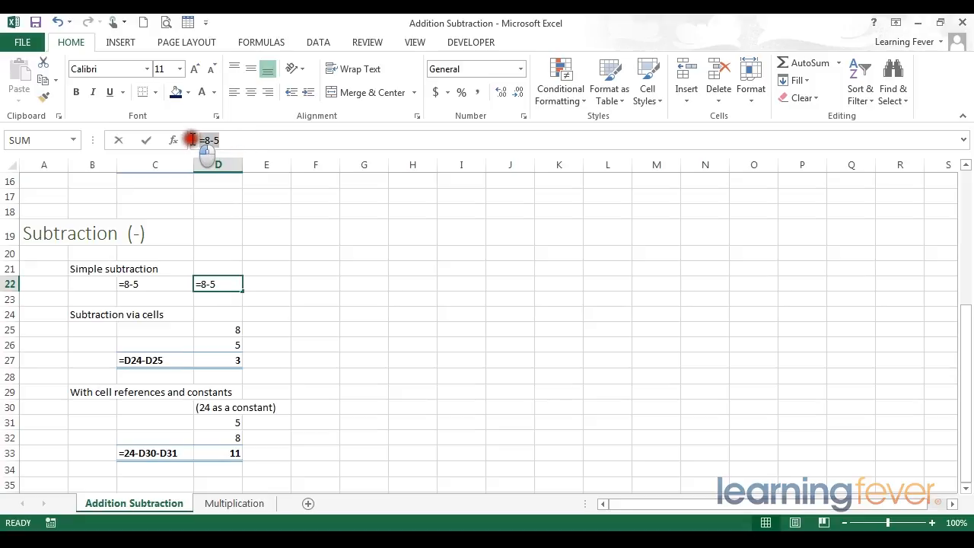
{"action": "key", "text": "Return"}
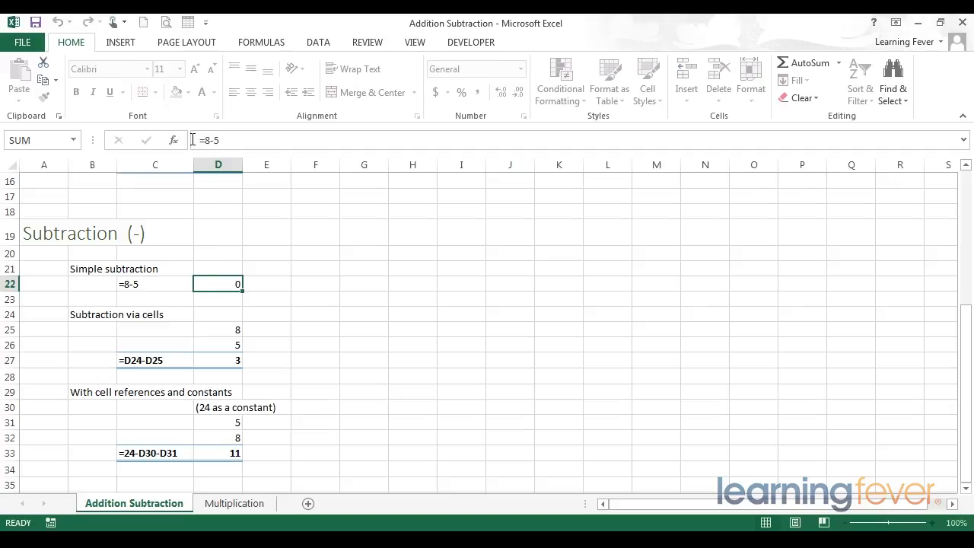
{"action": "left_click", "coordinate": [209, 283]}
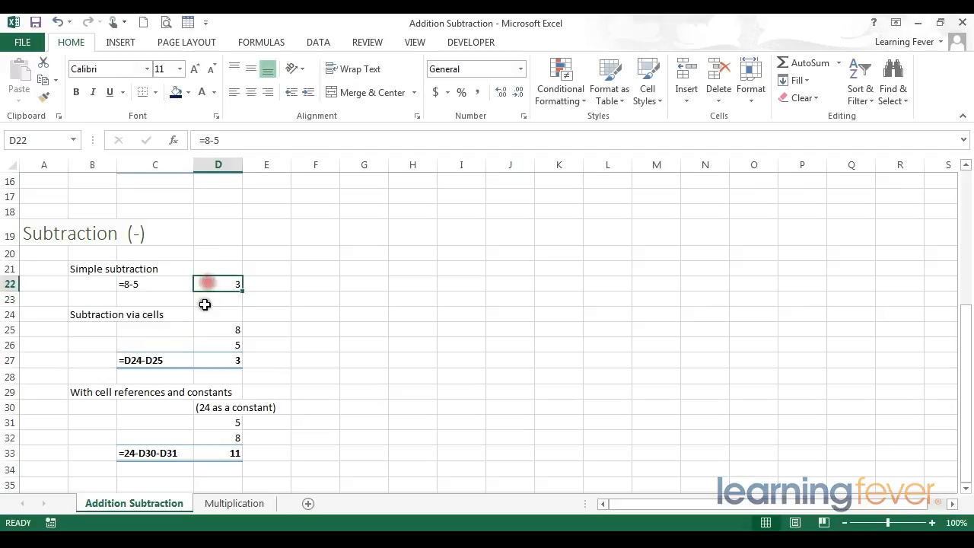
Step: Examine the Subtraction via cells formula in D27 and the cells it refers to
{"action": "left_click", "coordinate": [213, 361]}
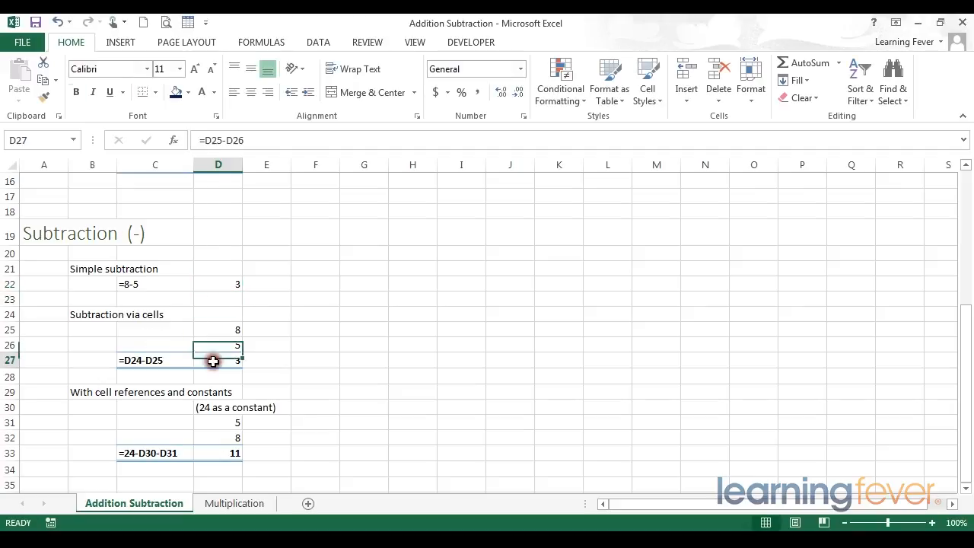
{"action": "left_click", "coordinate": [250, 139]}
{"action": "left_click", "coordinate": [206, 141]}
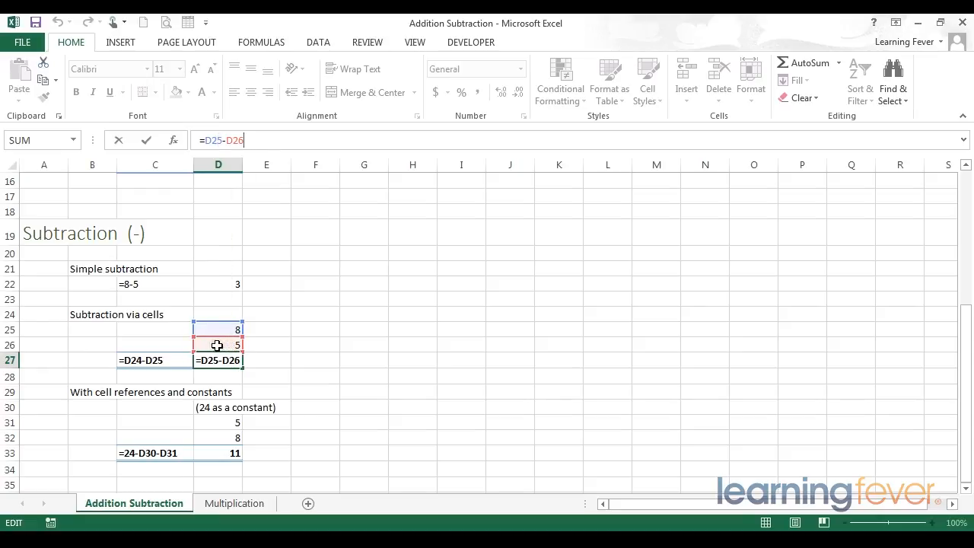
{"action": "key", "text": "Return"}
Step: Examine the constant and the cell references in the subtraction formula in cell D33
{"action": "scroll", "coordinate": [217, 346], "scroll_direction": "down", "scroll_amount": 1}
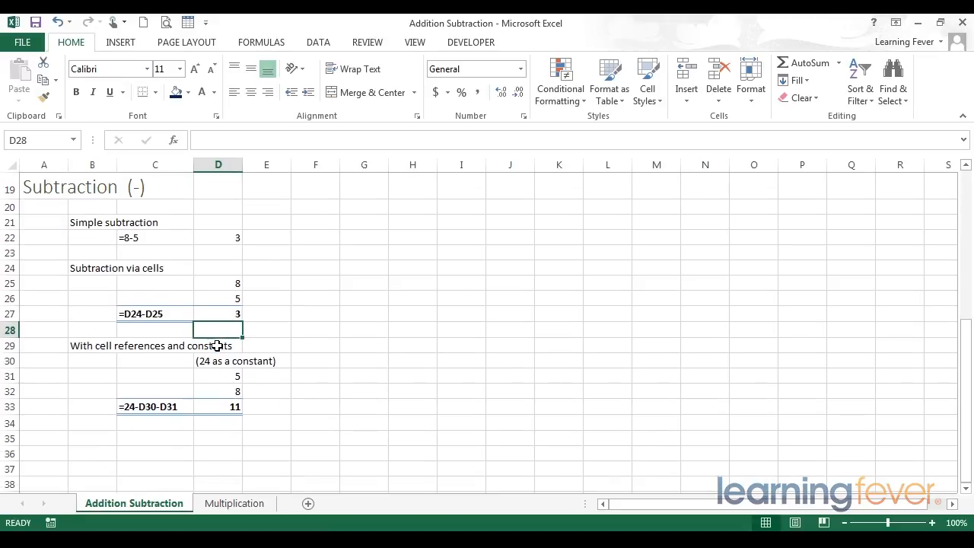
{"action": "left_click", "coordinate": [210, 407]}
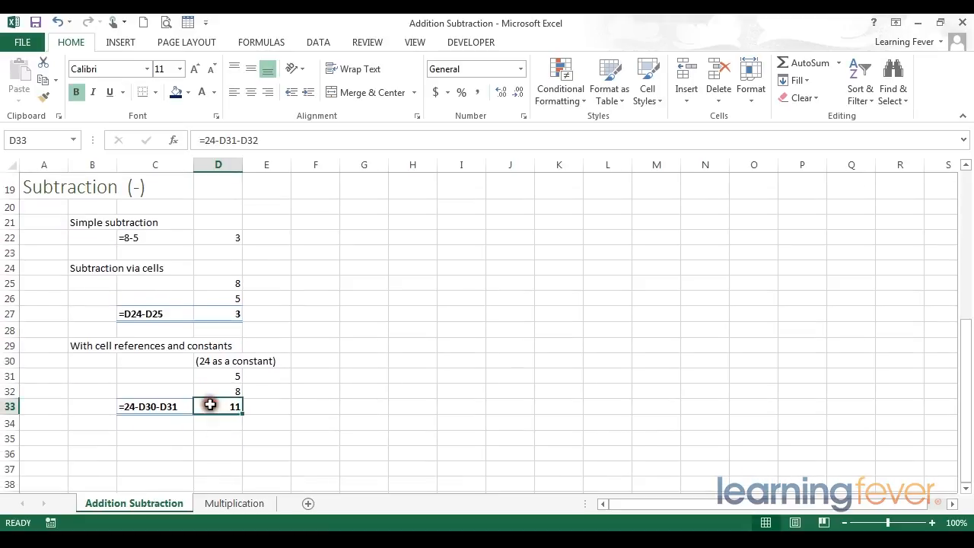
{"action": "left_click", "coordinate": [204, 140]}
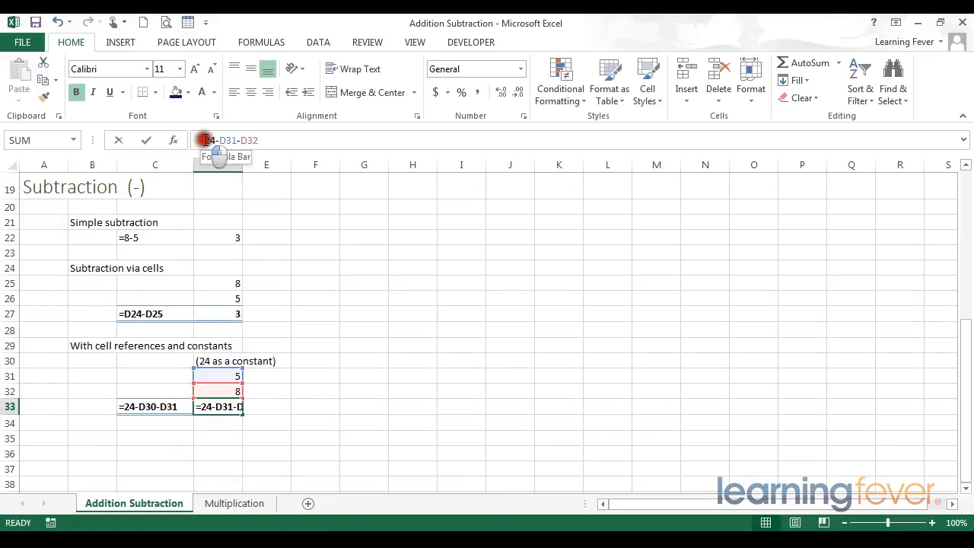
{"action": "left_click_drag", "start_coordinate": [206, 140], "coordinate": [259, 141]}
{"action": "left_click_drag", "start_coordinate": [296, 141], "coordinate": [235, 141]}
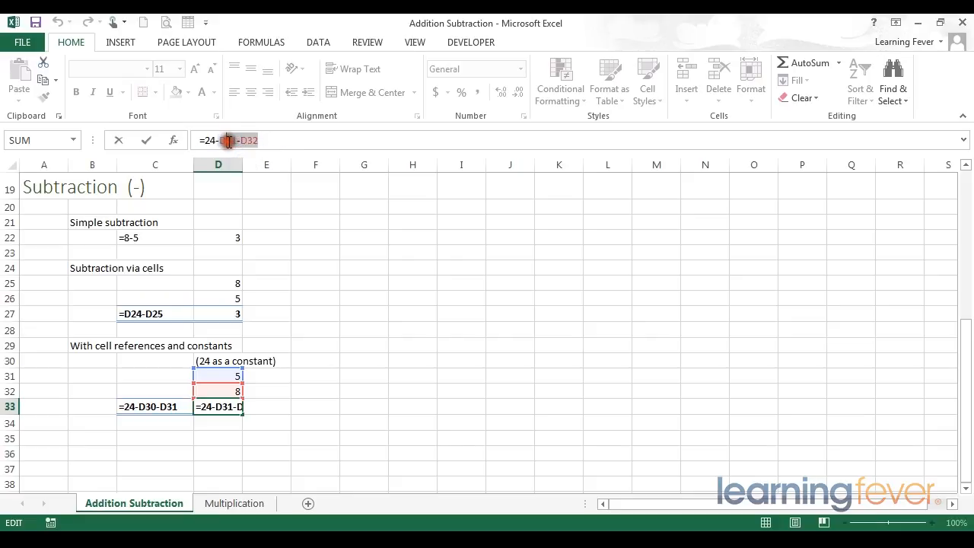
{"action": "key", "text": "Return"}
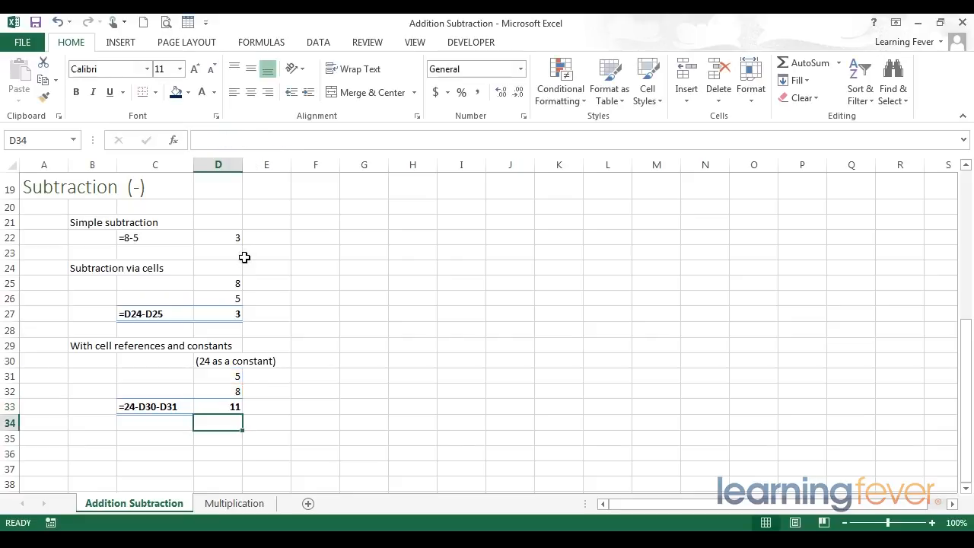
{"action": "left_click", "coordinate": [215, 406]}
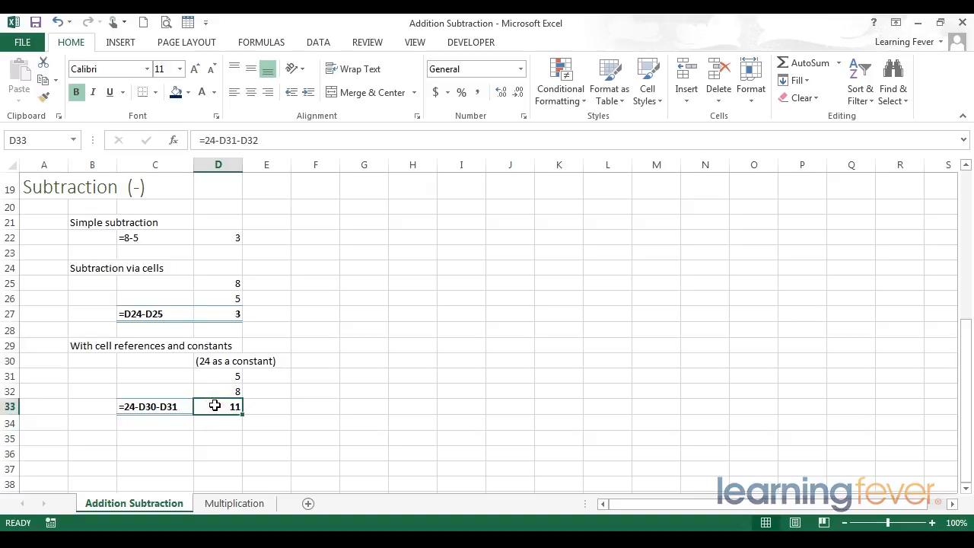